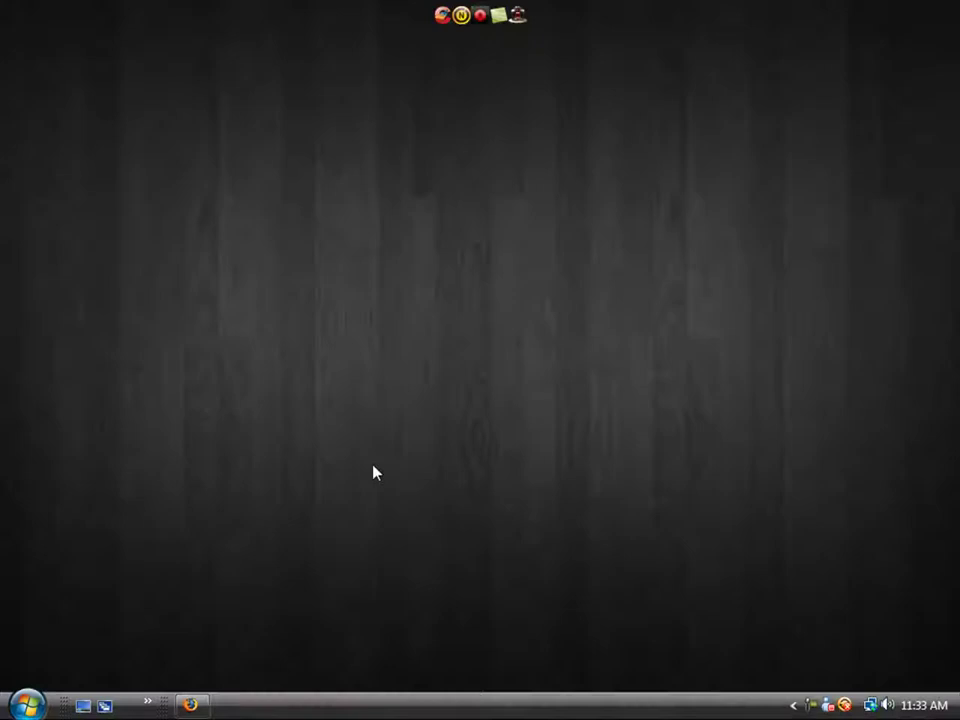
# Open Performance Information and Tools from Control Panel and go to its Advanced tools page
pyautogui.click(28, 703)
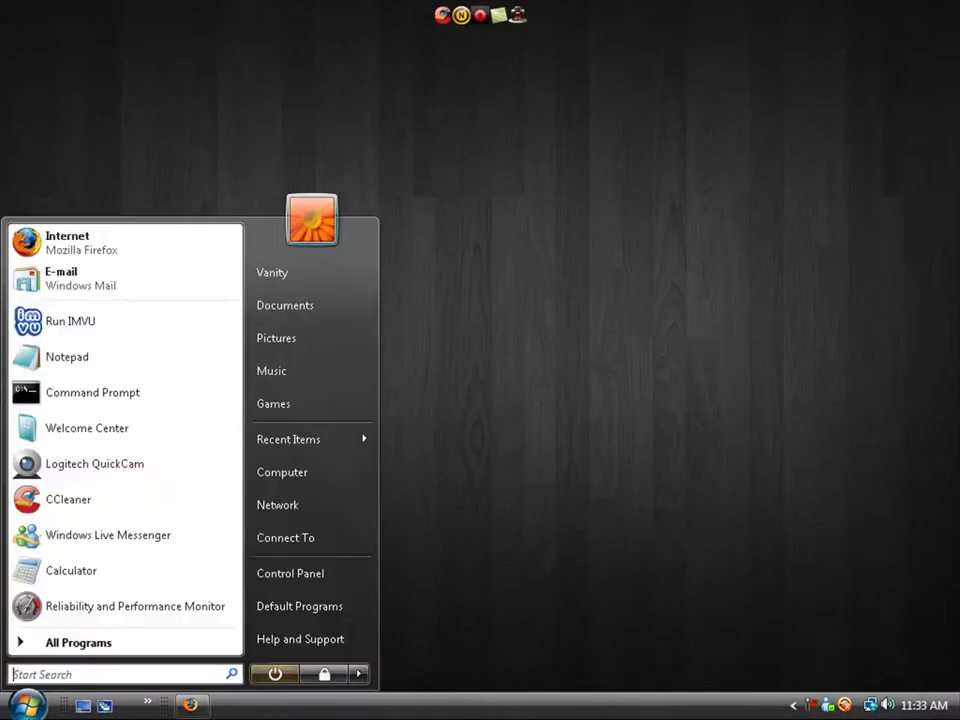
pyautogui.click(287, 578)
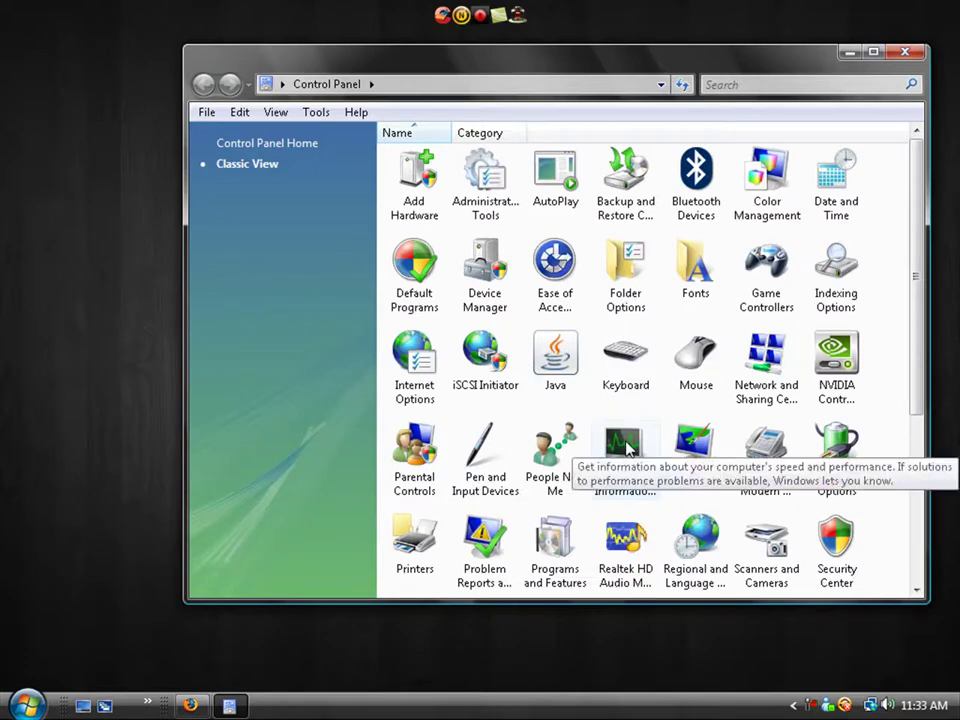
pyautogui.click(628, 450)
pyautogui.doubleClick(628, 450)
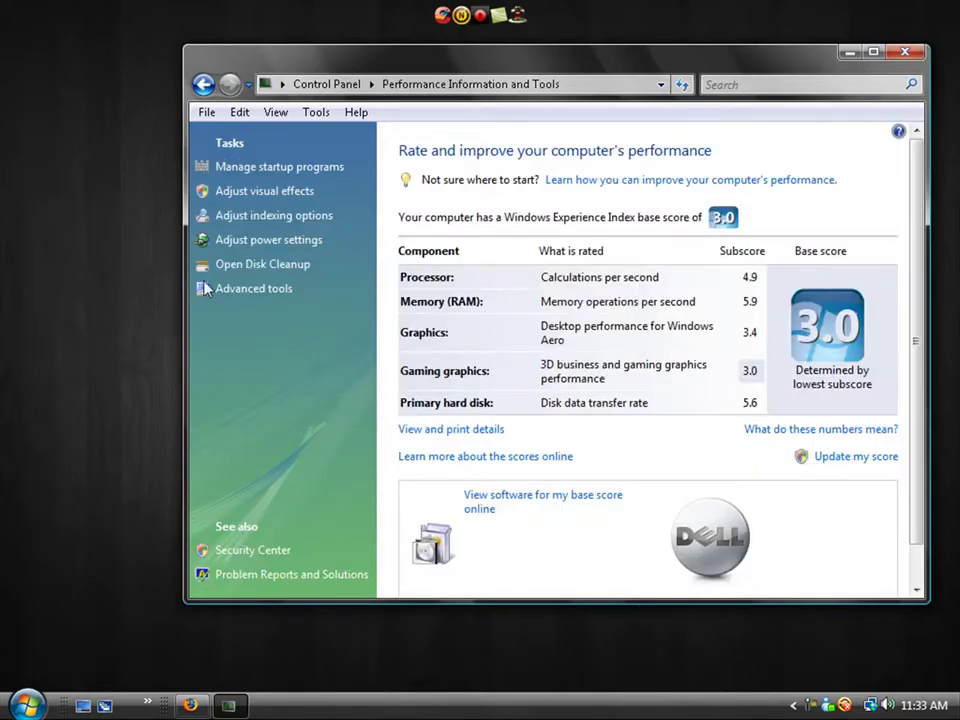
pyautogui.click(272, 291)
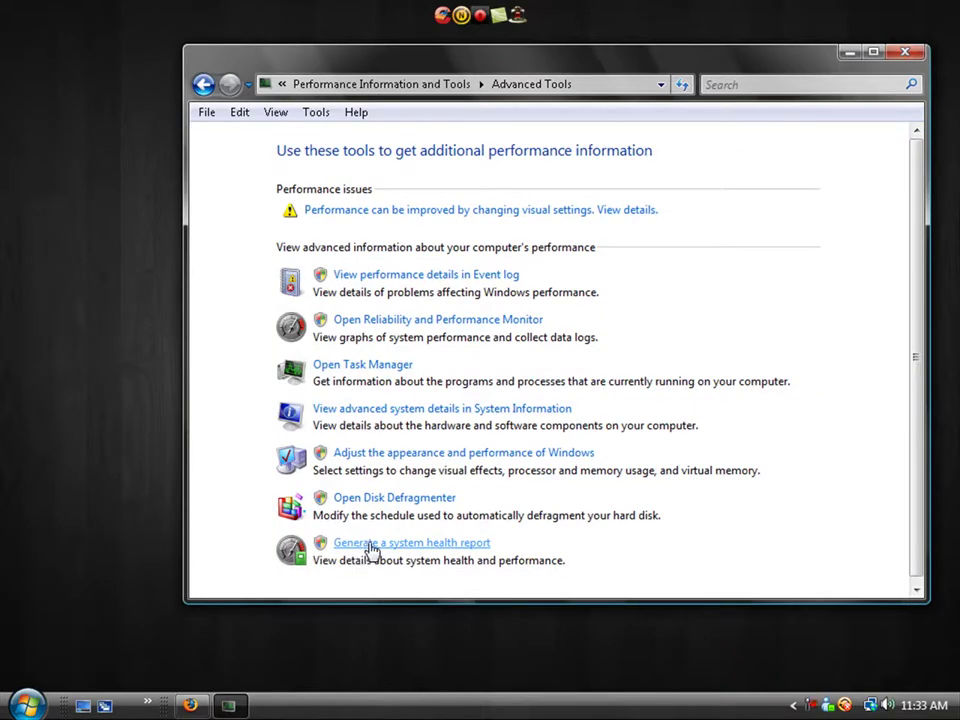
# Generate the system health report and shift the monitor window slightly right
pyautogui.click(370, 549)
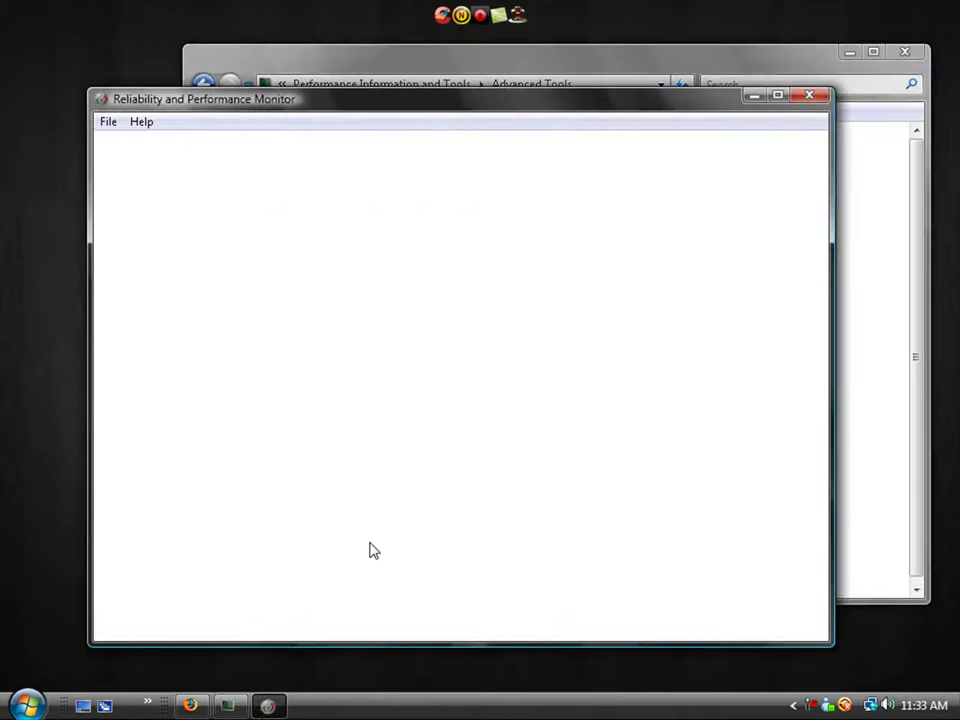
pyautogui.click(912, 54)
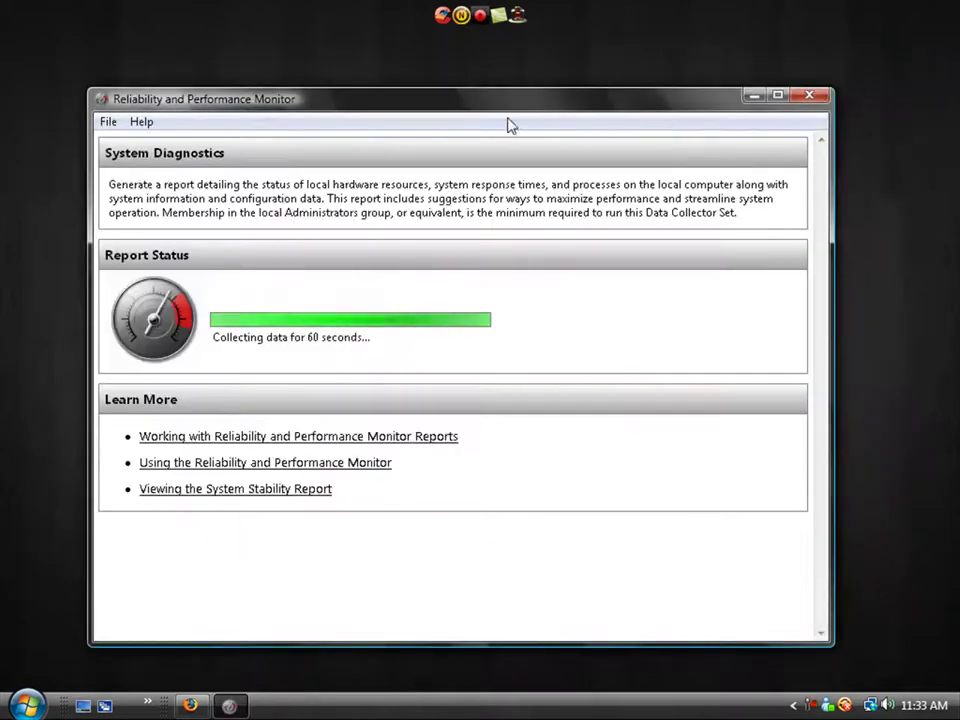
pyautogui.moveTo(424, 109); pyautogui.dragTo(484, 98)
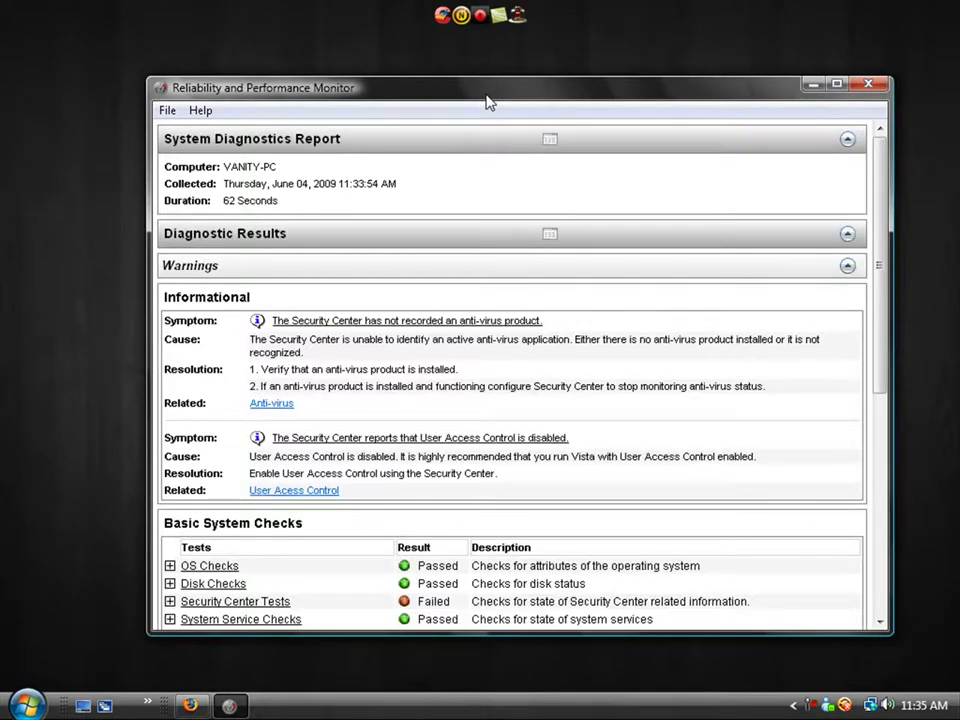
# Collapse the report summary and Warnings to view the Performance Resource Overview (CPU 31%, Memory 42%)
pyautogui.click(847, 141)
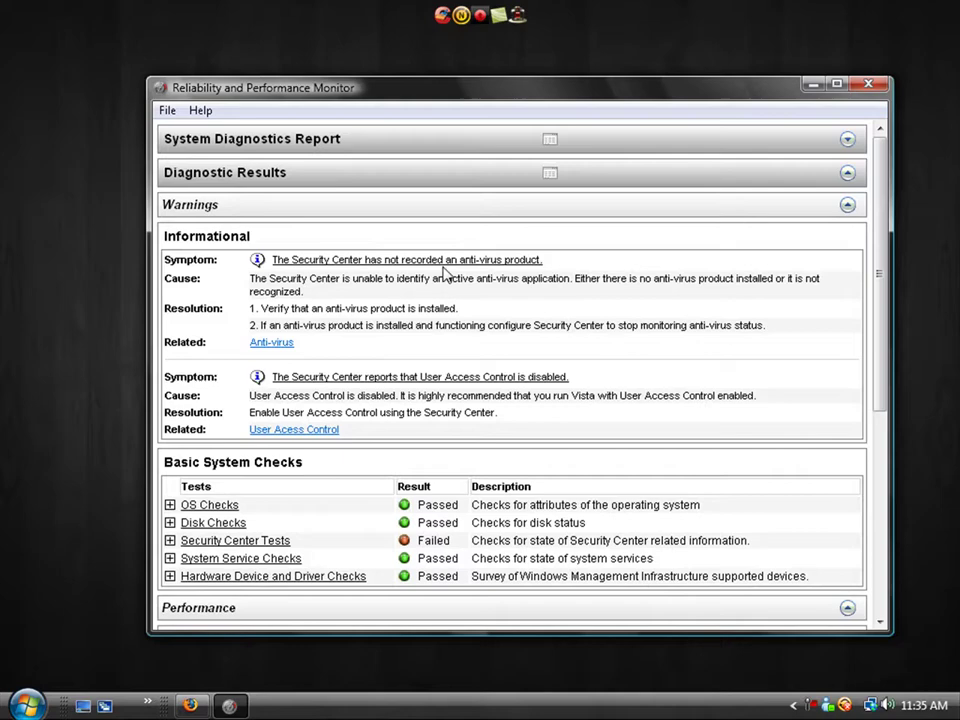
pyautogui.click(847, 206)
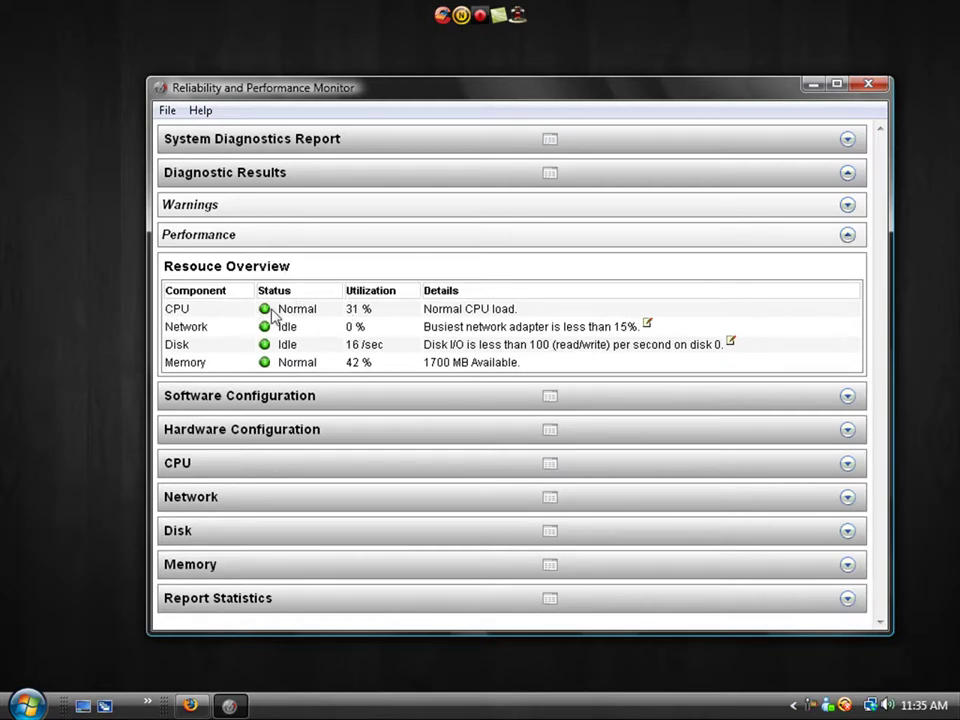
pyautogui.moveTo(222, 330); pyautogui.dragTo(122, 339)
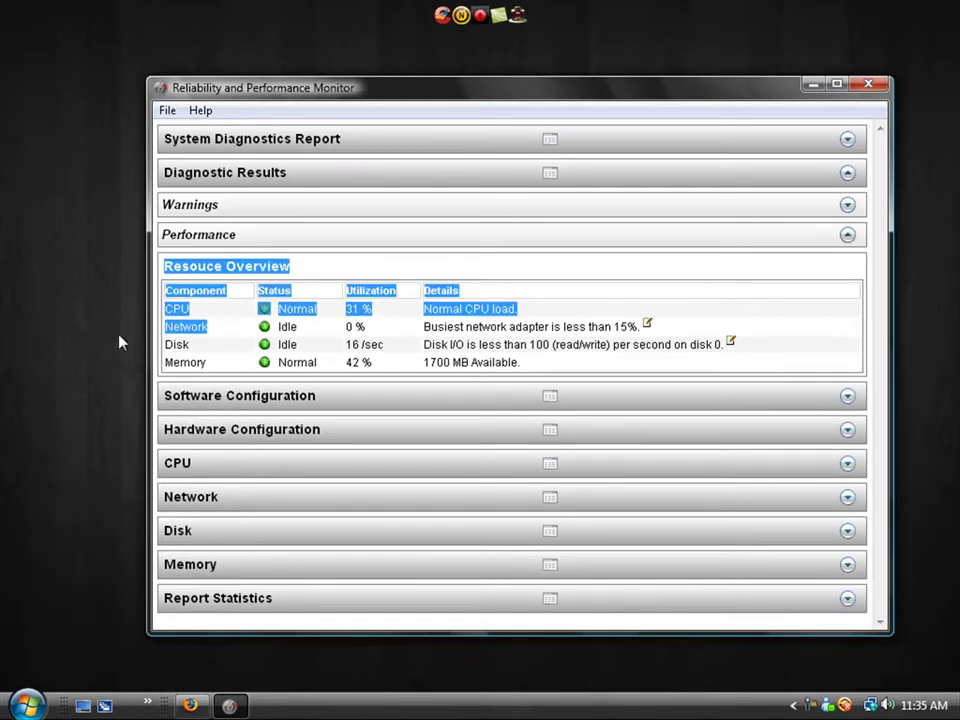
pyautogui.click(196, 348)
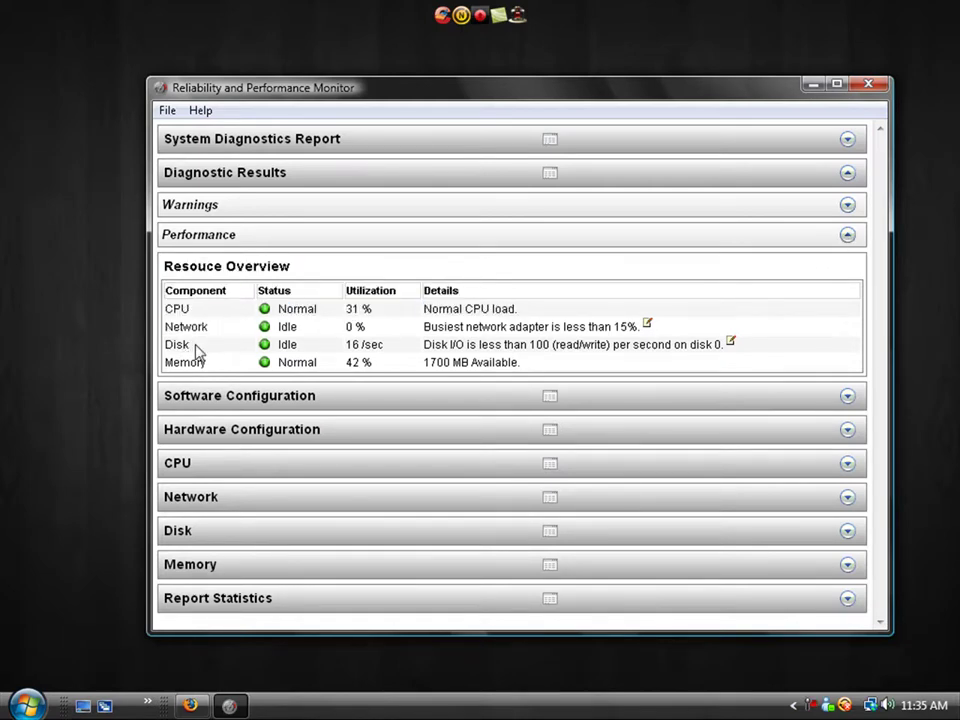
# Collapse Performance and expand Hardware Configuration > Devices down to the Motherboard Classes Win32_Processor query
pyautogui.click(846, 236)
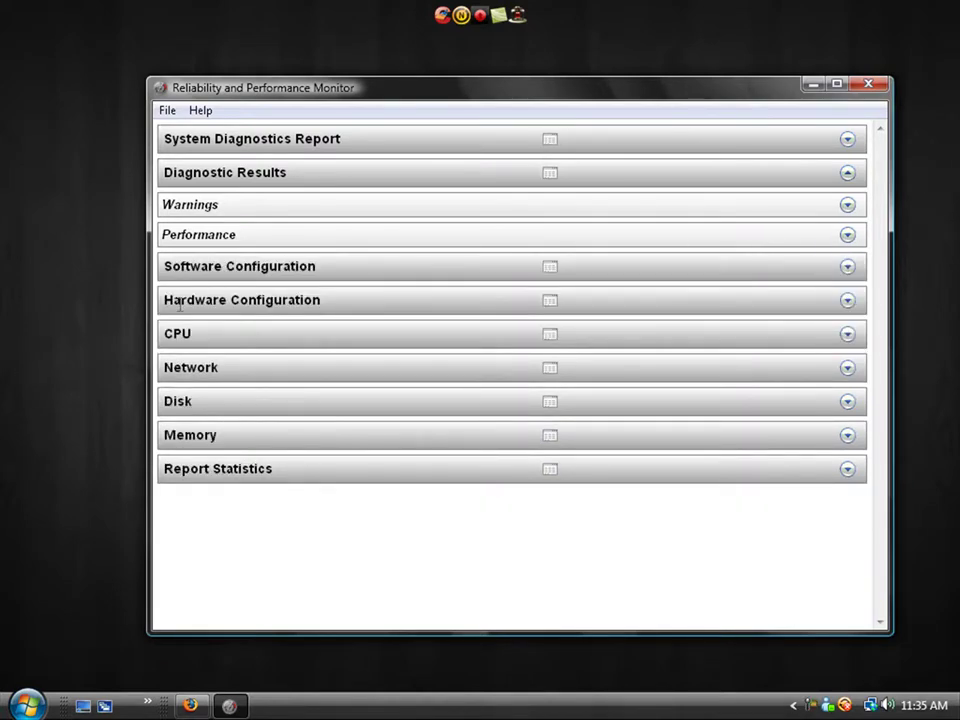
pyautogui.click(847, 301)
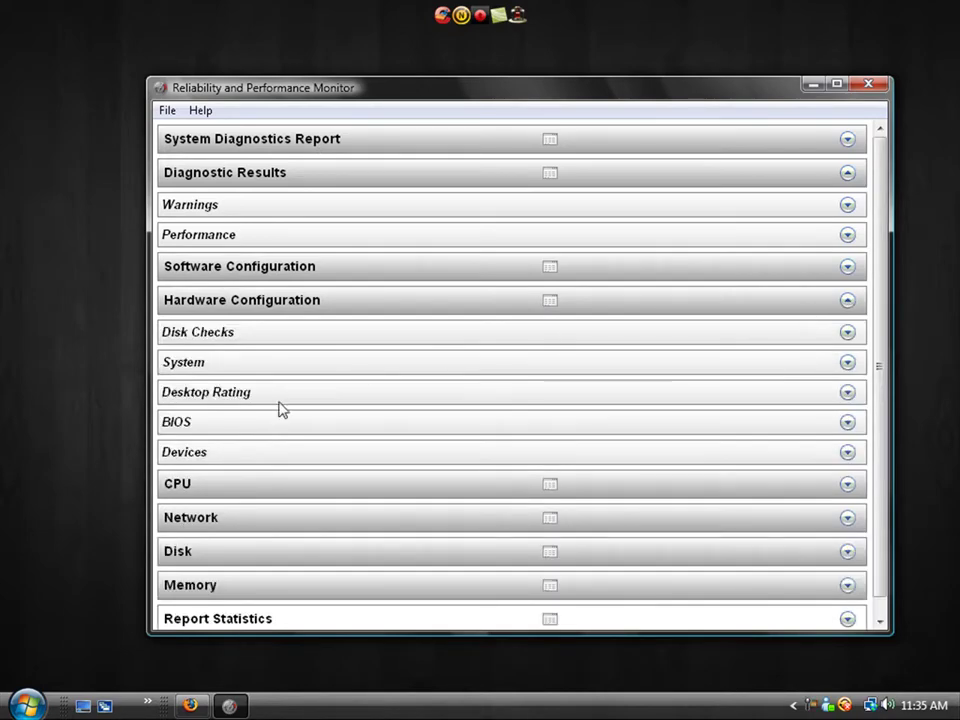
pyautogui.click(847, 452)
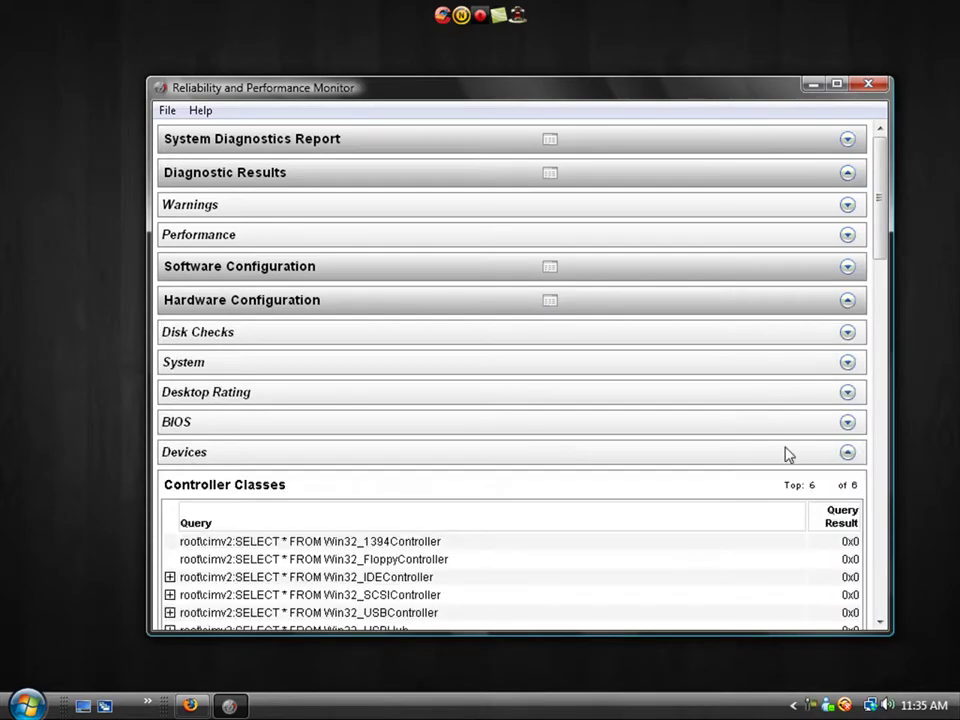
pyautogui.scroll(-5, 315, 450)
pyautogui.scroll(-5, 245, 445)
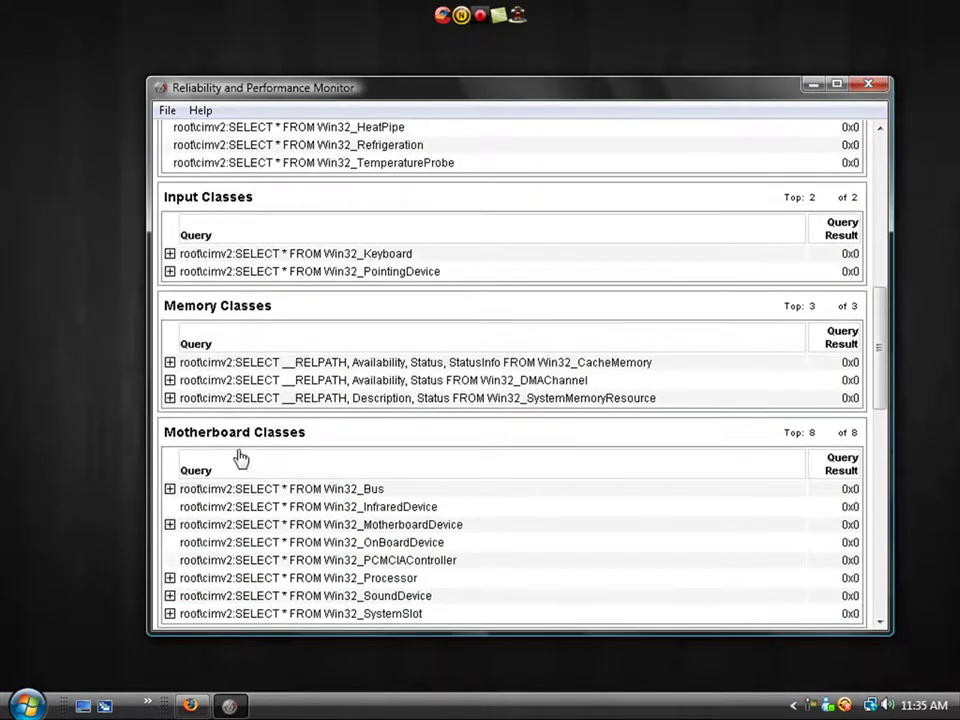
pyautogui.moveTo(163, 437); pyautogui.dragTo(353, 444)
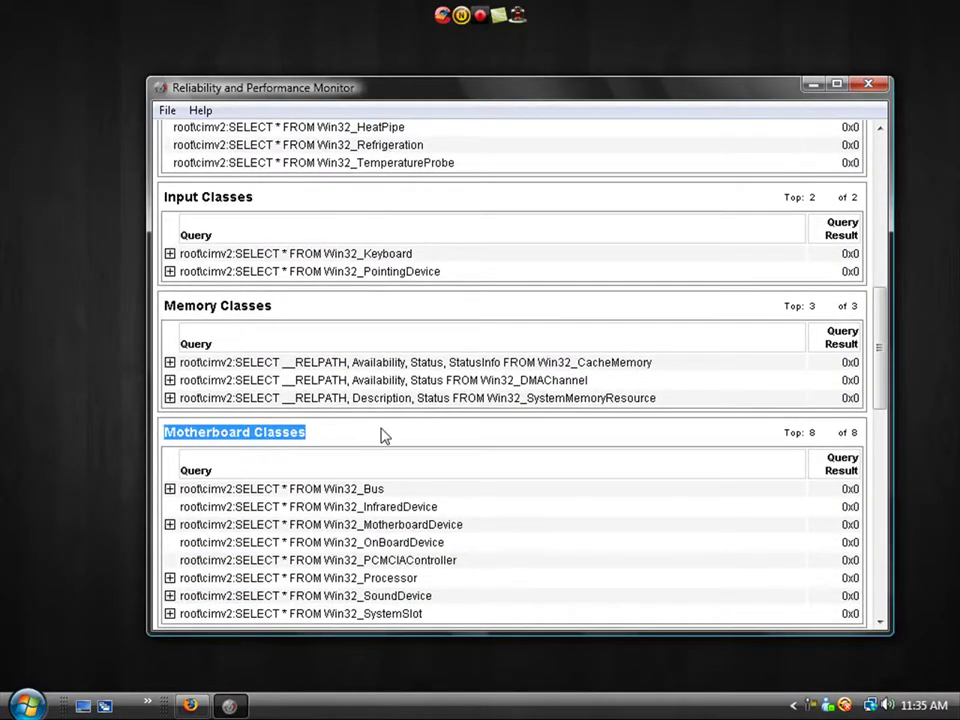
pyautogui.click(381, 436)
pyautogui.scroll(-1, 390, 438)
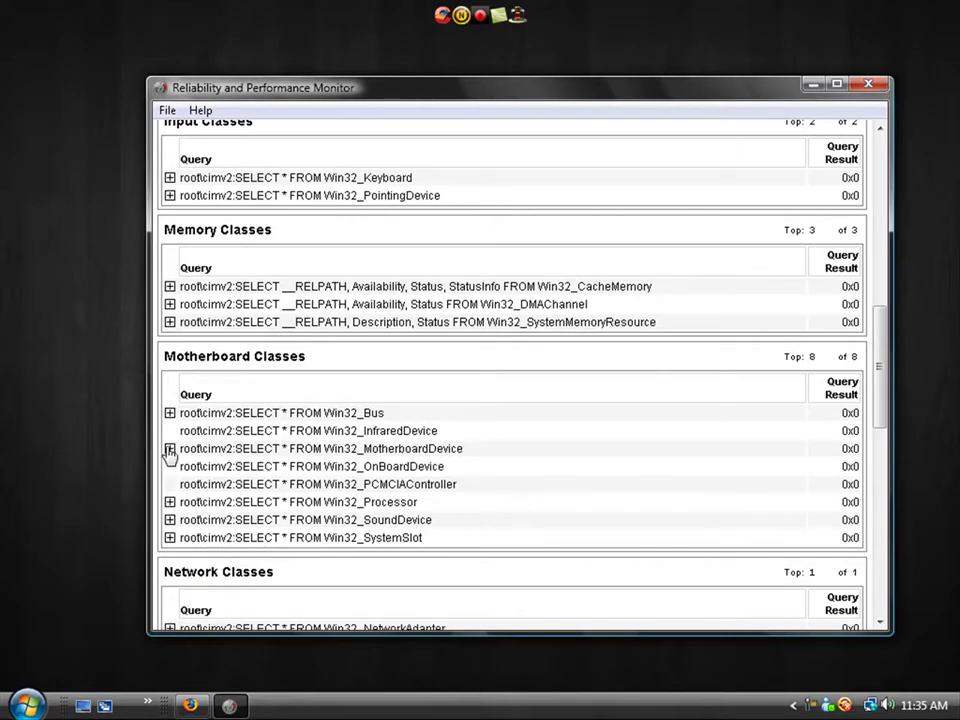
pyautogui.moveTo(362, 505); pyautogui.dragTo(421, 505)
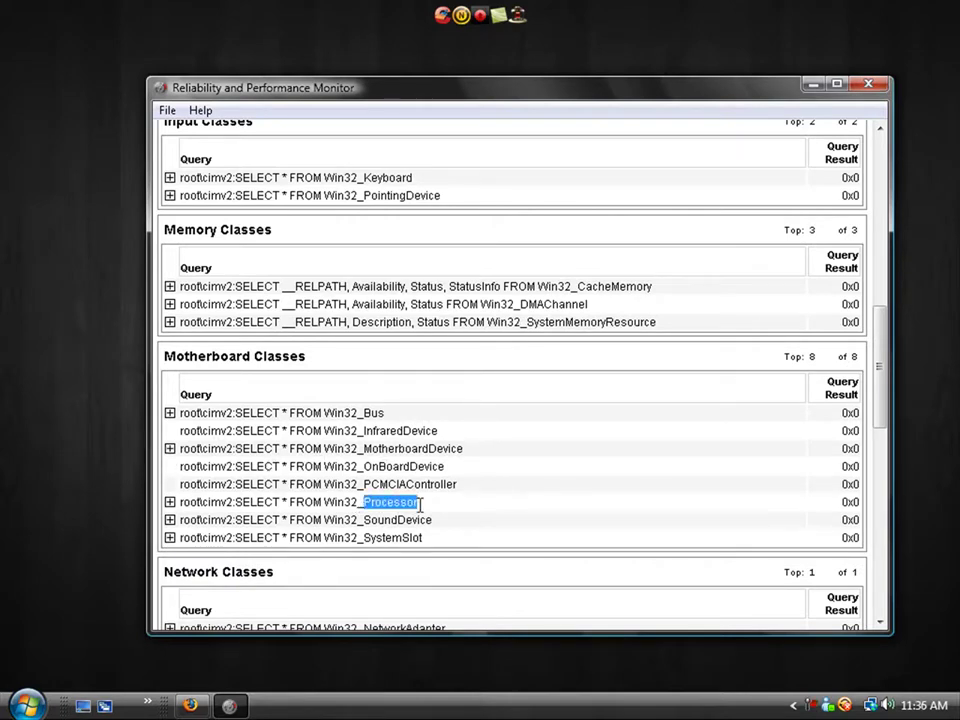
# Expand the Win32_Processor query to show the CPU0 processor's properties
pyautogui.click(170, 503)
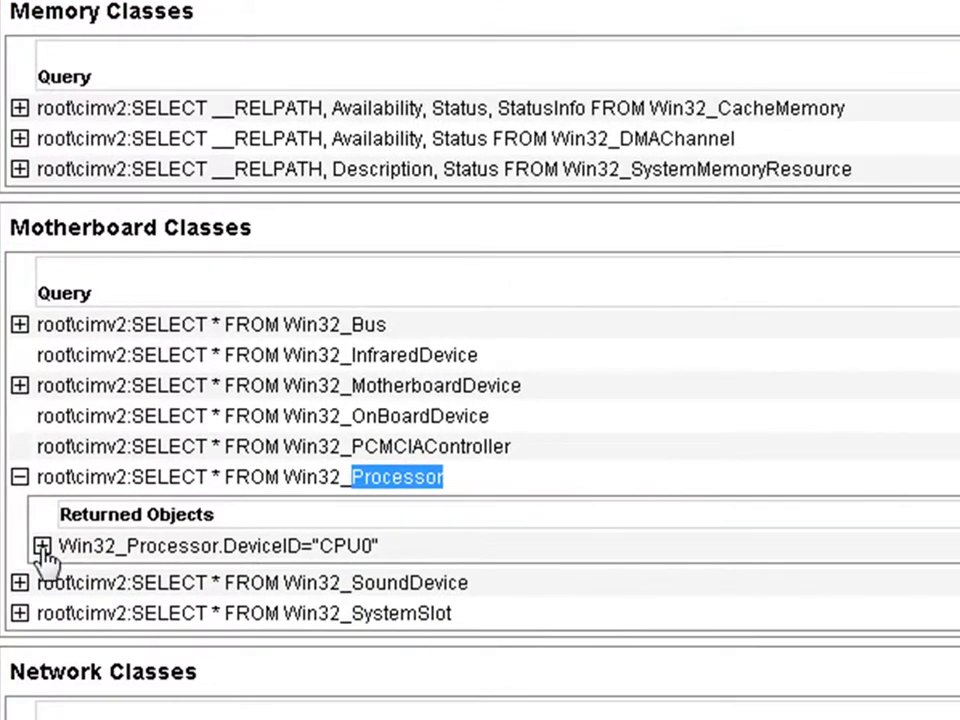
pyautogui.click(42, 546)
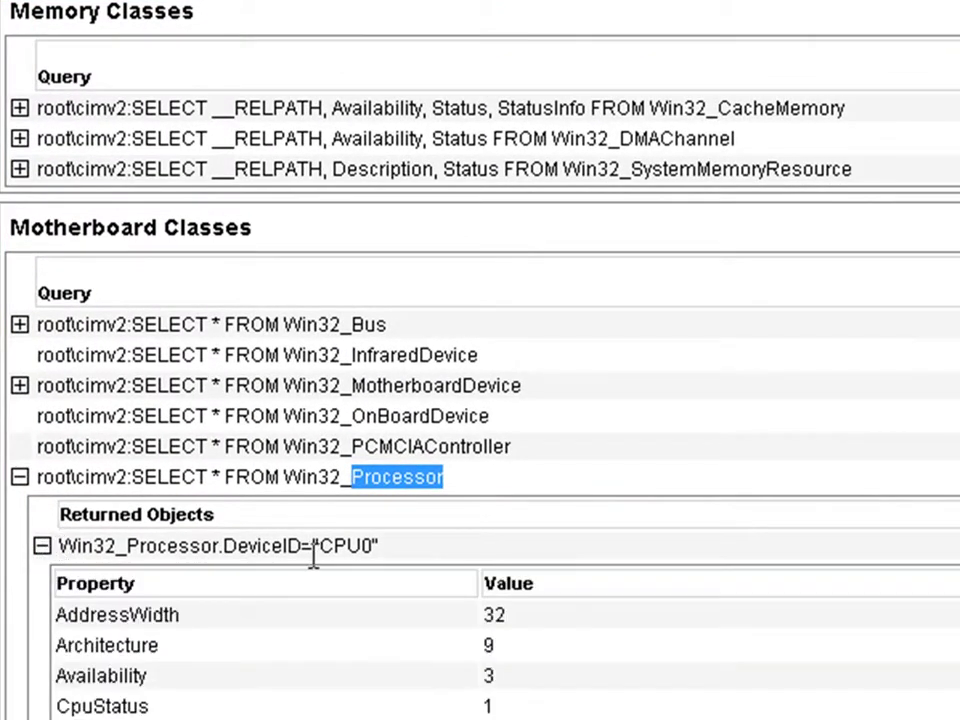
pyautogui.moveTo(320, 546); pyautogui.dragTo(368, 546)
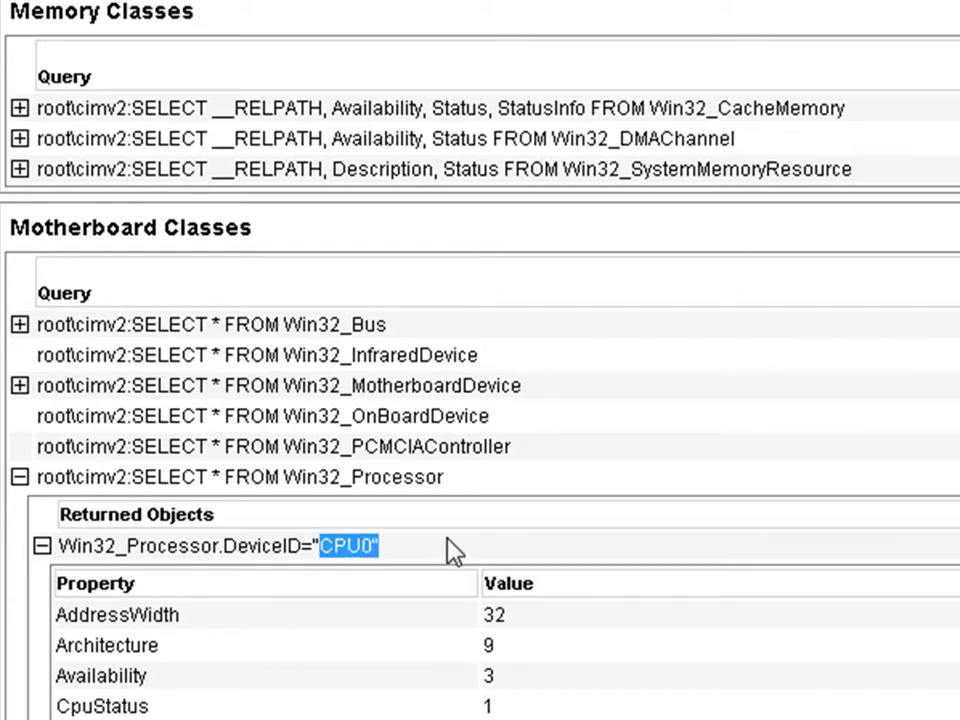
# Locate and highlight the L2CacheSize property with its value 1024
pyautogui.scroll(-4, 455, 550)
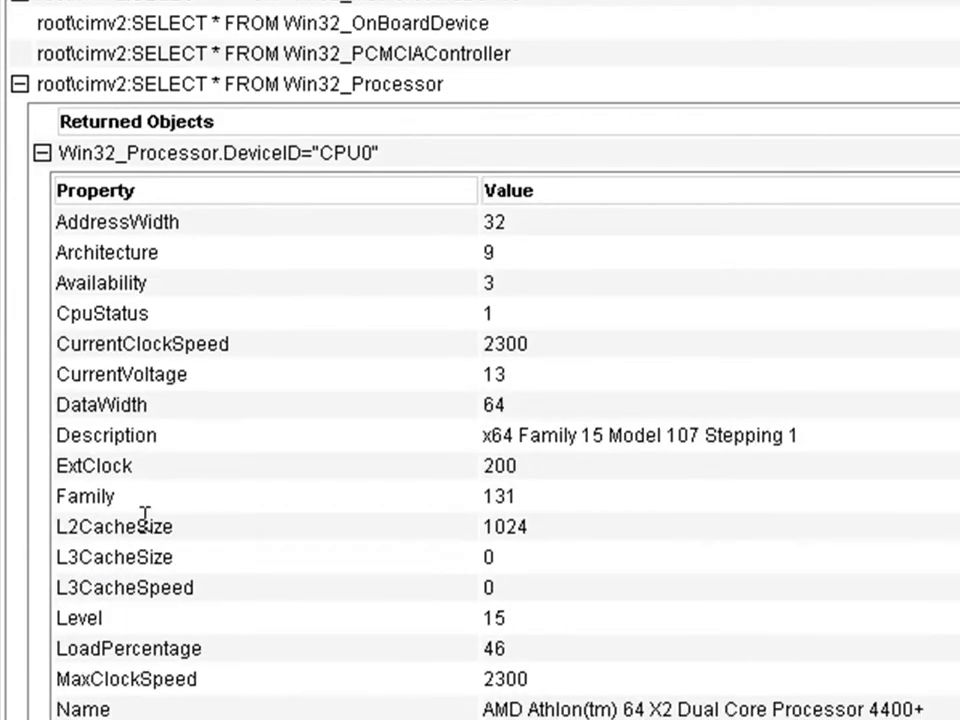
pyautogui.moveTo(58, 521); pyautogui.dragTo(189, 521)
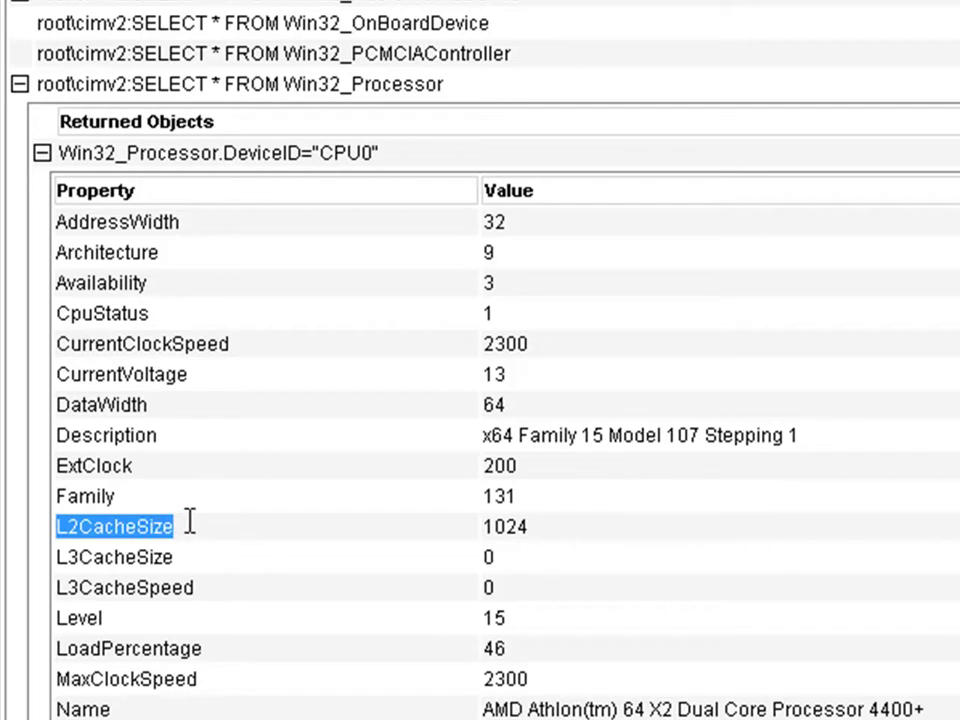
pyautogui.moveTo(421, 537); pyautogui.dragTo(574, 530)
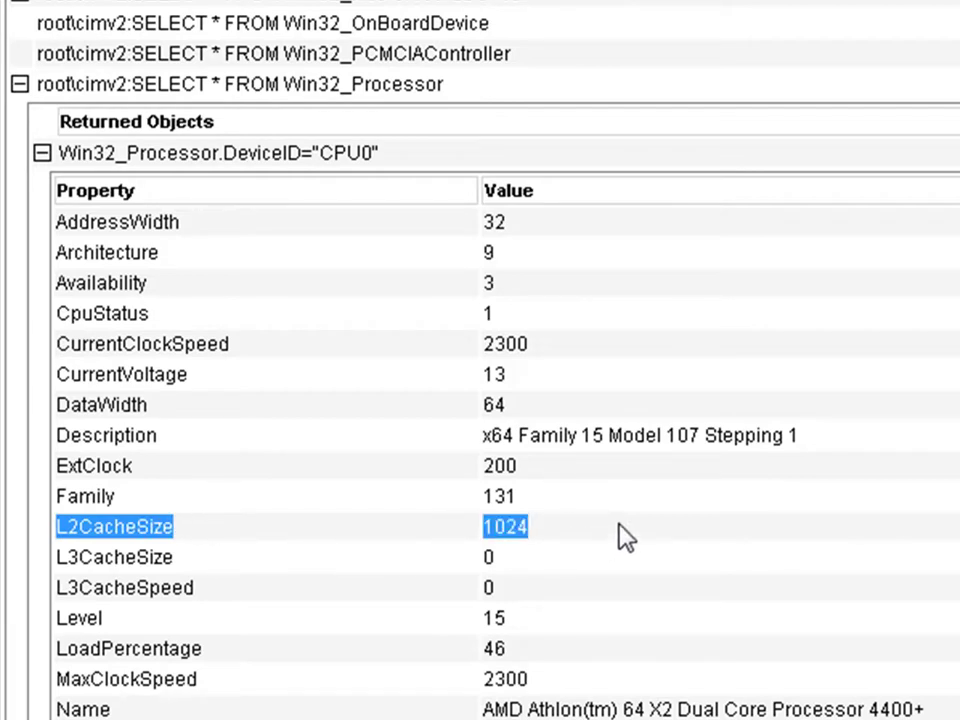
pyautogui.click(654, 543)
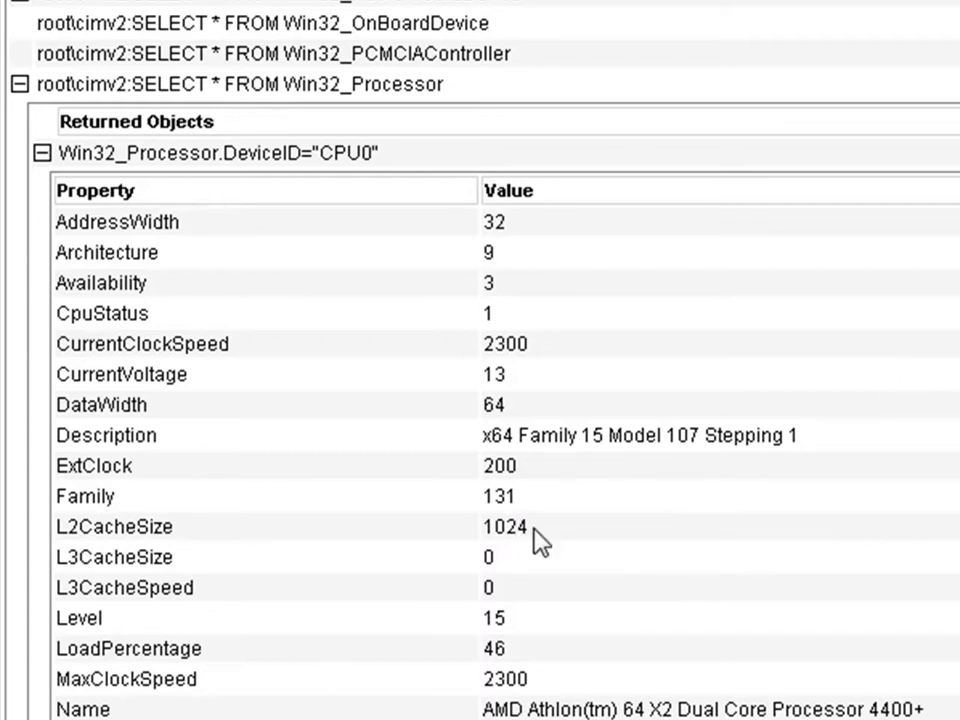
pyautogui.moveTo(529, 526); pyautogui.dragTo(72, 530)
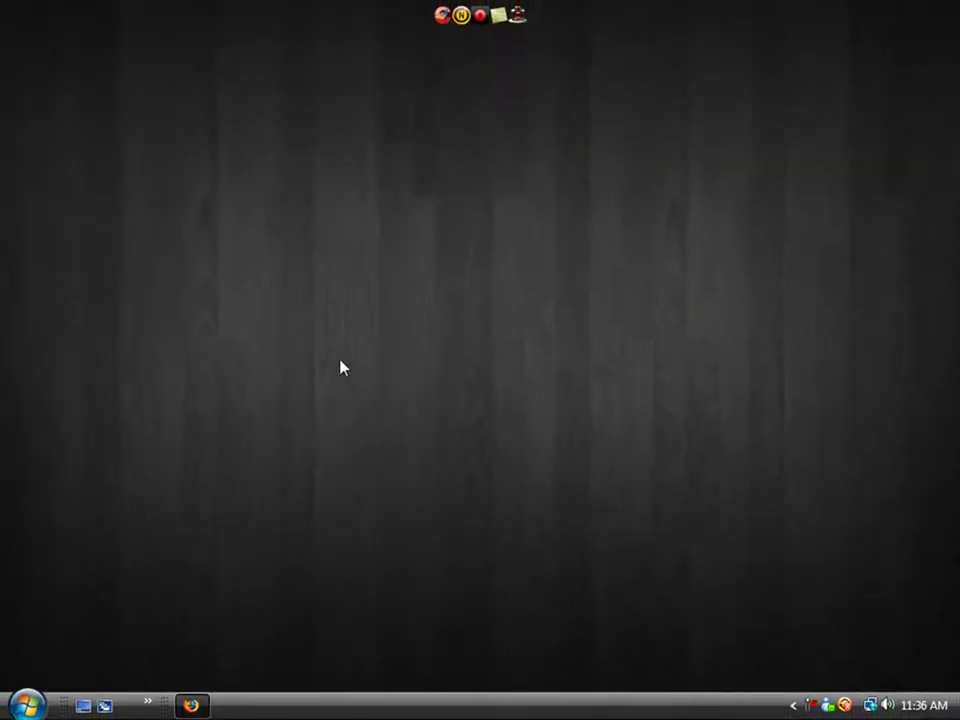
# Search the Start menu for 'regedit' and launch Registry Editor
pyautogui.click(22, 707)
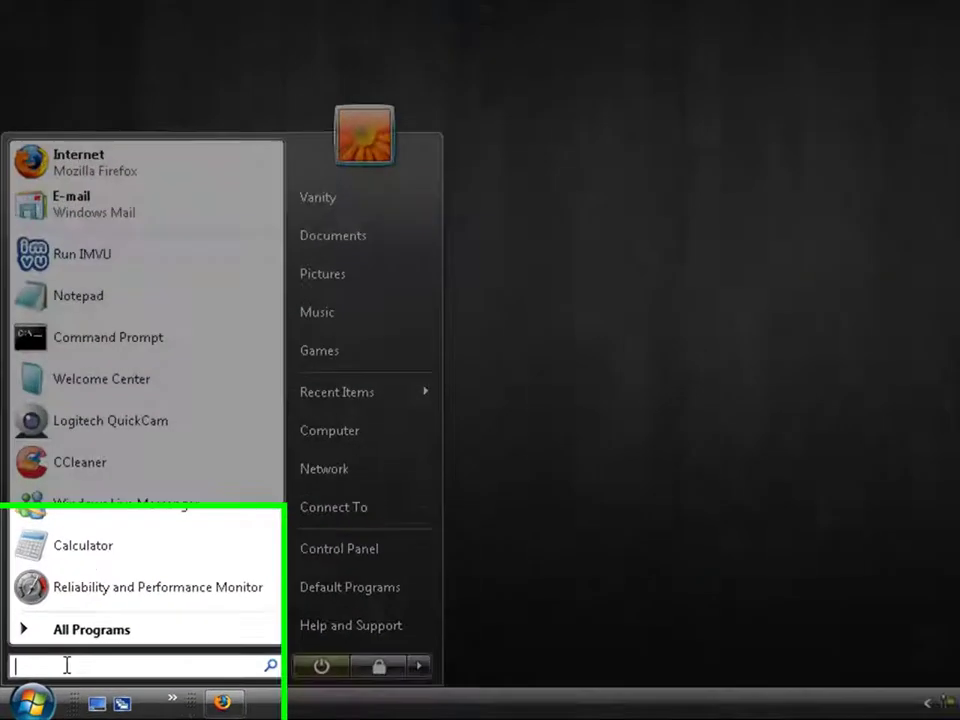
pyautogui.write('regede')
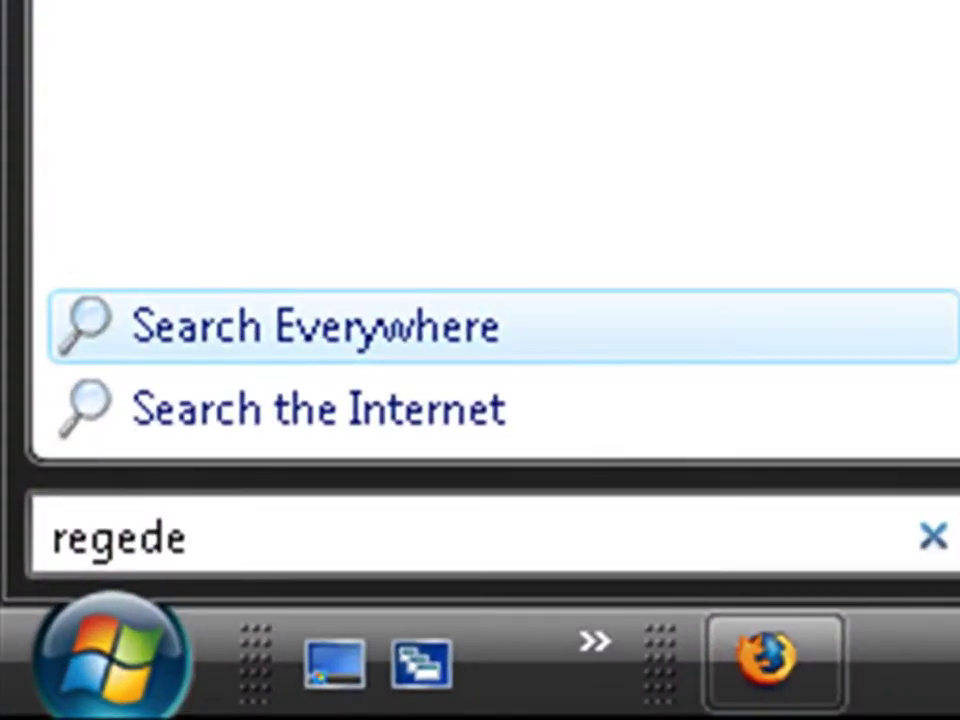
pyautogui.press('BackSpace')
pyautogui.write('it')
pyautogui.press('Return')
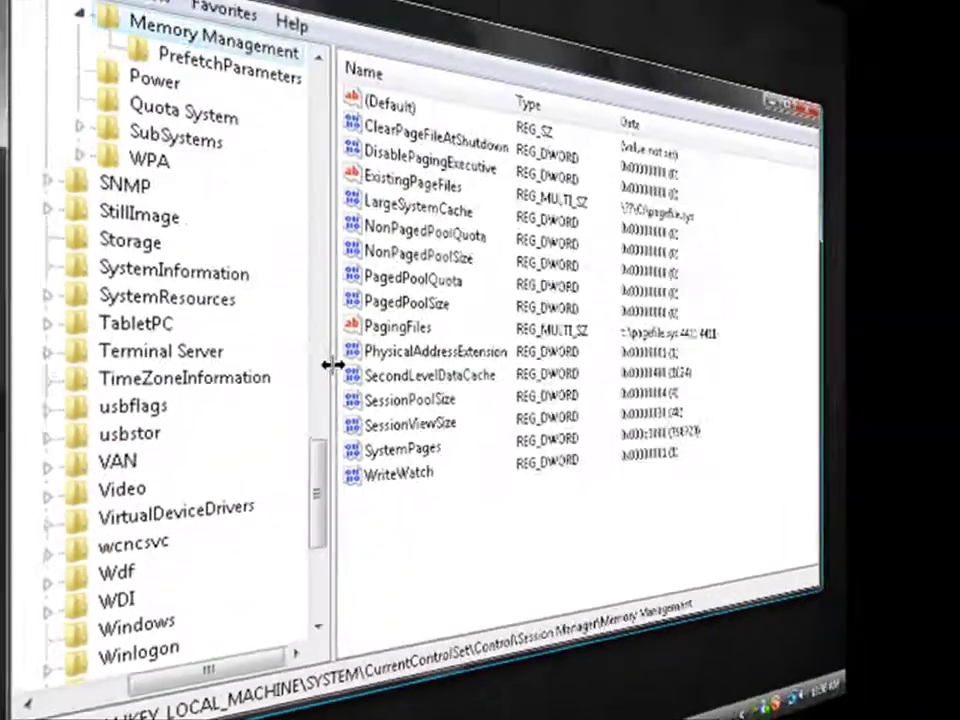
# Browse to HKLM\SYSTEM\CurrentControlSet\Control\Session Manager\Memory Management in the key tree
pyautogui.scroll(17, 292, 366)
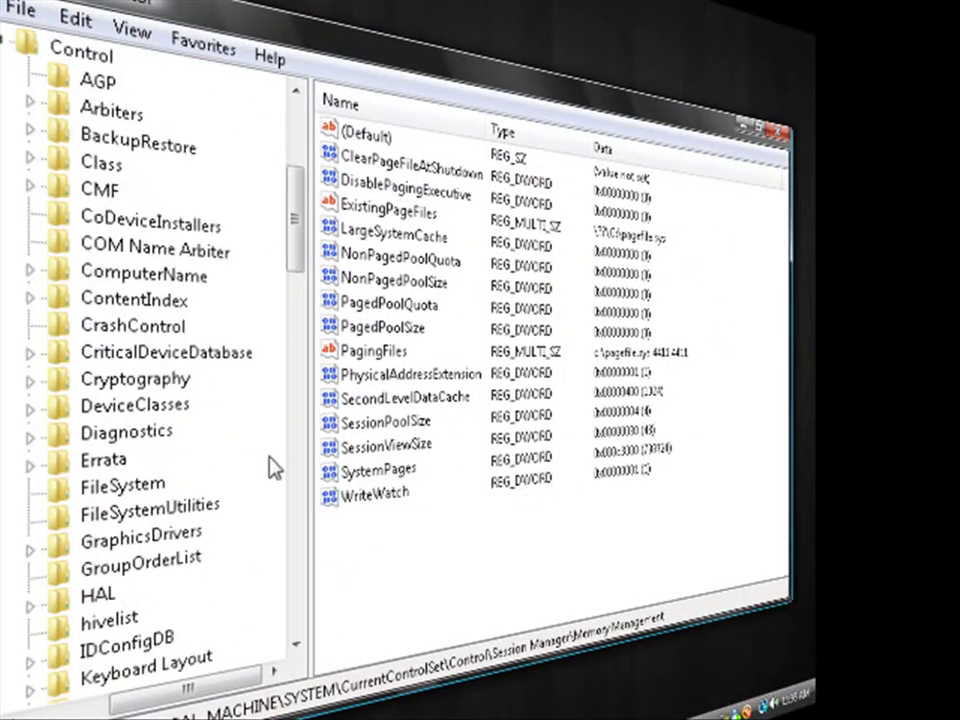
pyautogui.moveTo(215, 690); pyautogui.dragTo(130, 692)
pyautogui.scroll(5, 129, 439)
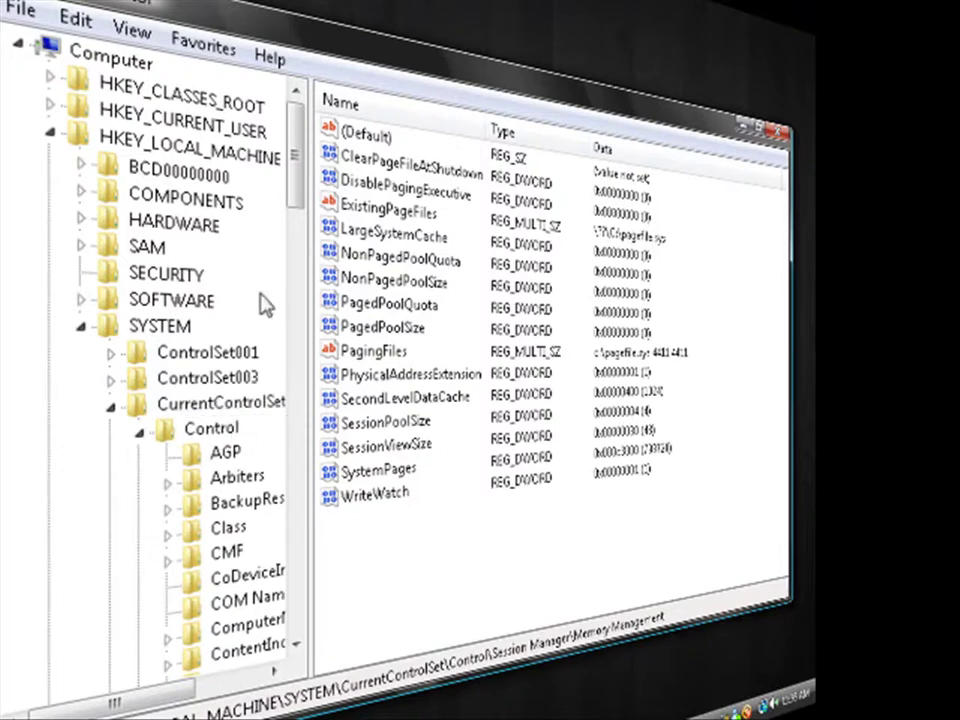
pyautogui.moveTo(294, 200); pyautogui.dragTo(294, 450)
pyautogui.moveTo(161, 692); pyautogui.dragTo(188, 640)
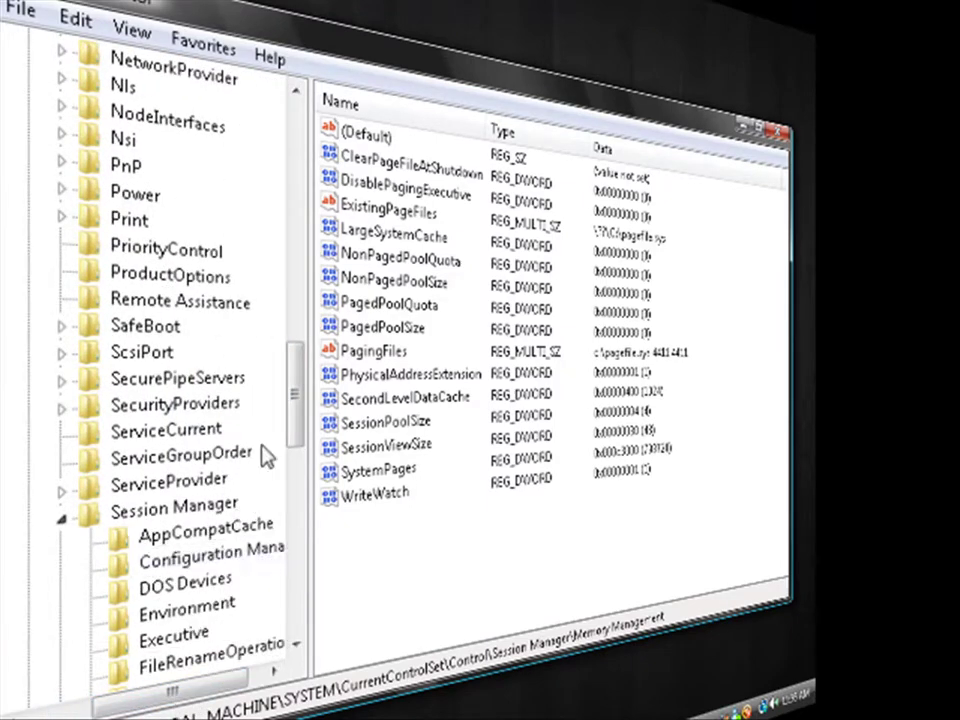
pyautogui.moveTo(296, 418); pyautogui.dragTo(296, 466)
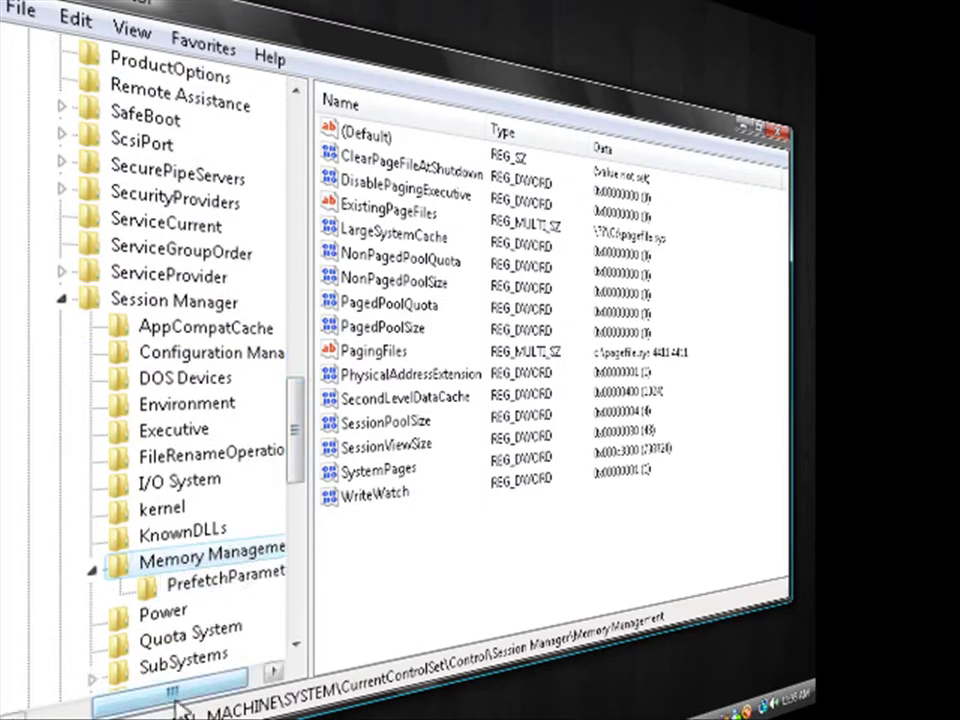
pyautogui.moveTo(180, 703); pyautogui.dragTo(210, 643)
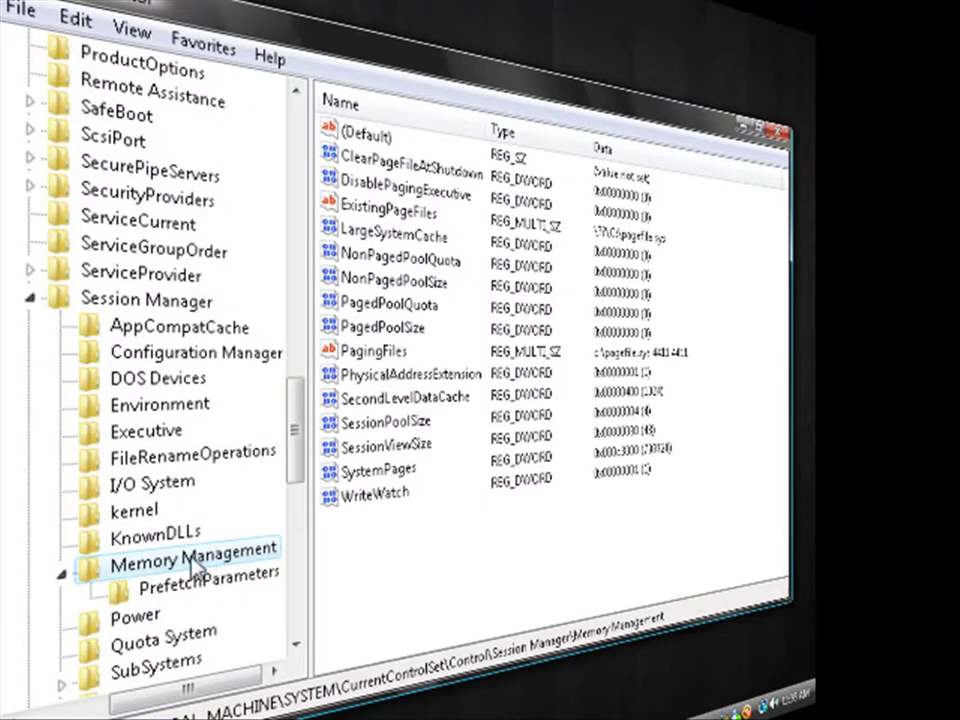
# Edit SecondLevelDataCache in Decimal base to value data 1024 and confirm
pyautogui.click(62, 574)
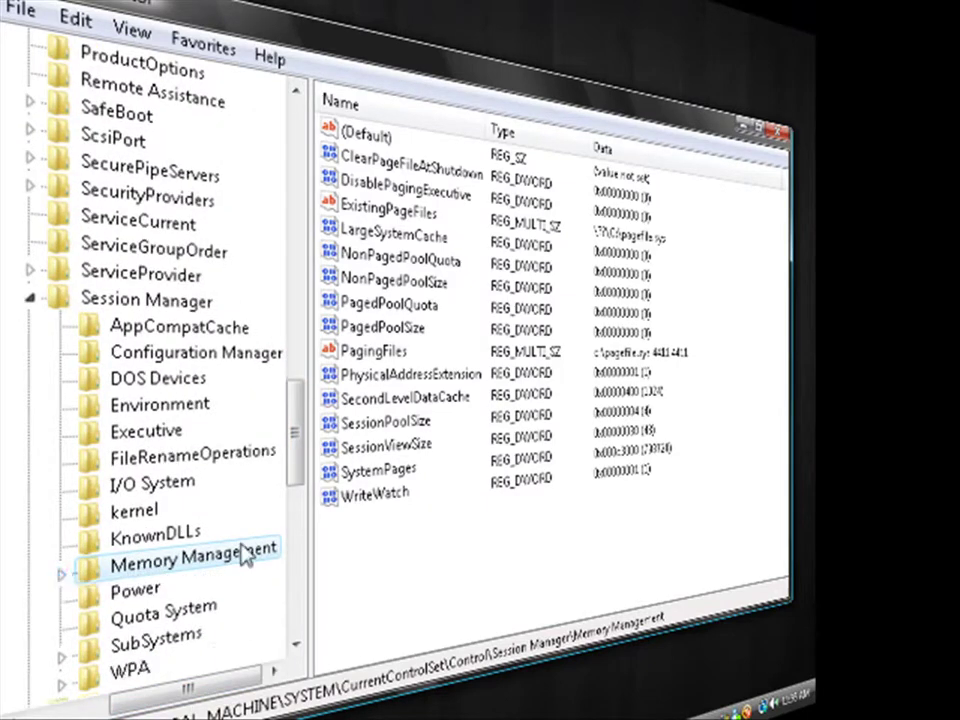
pyautogui.click(352, 401)
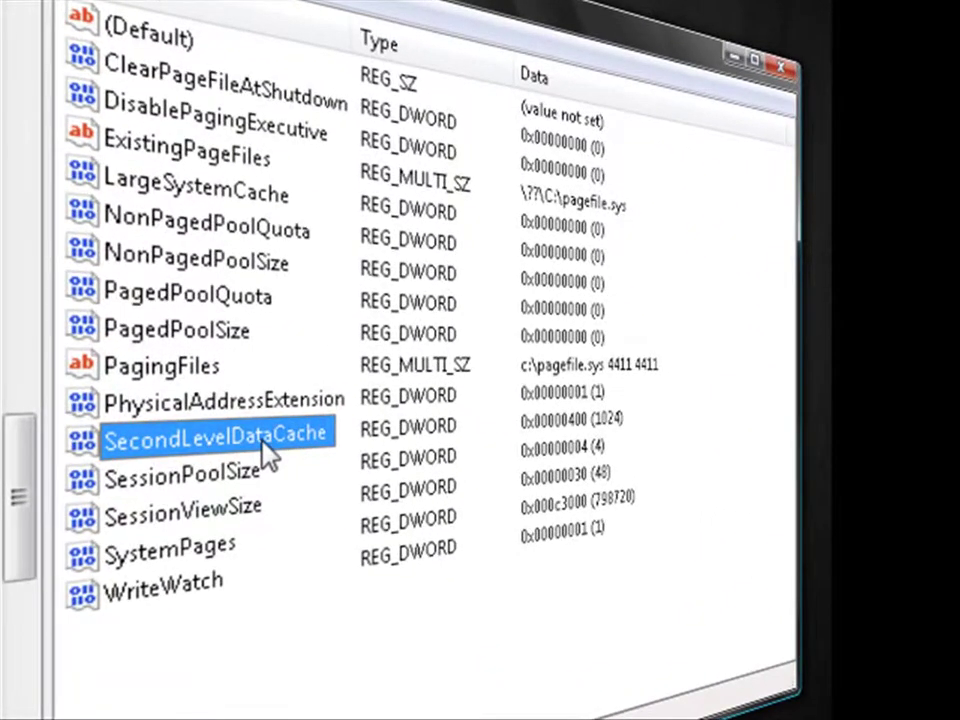
pyautogui.rightClick(270, 455)
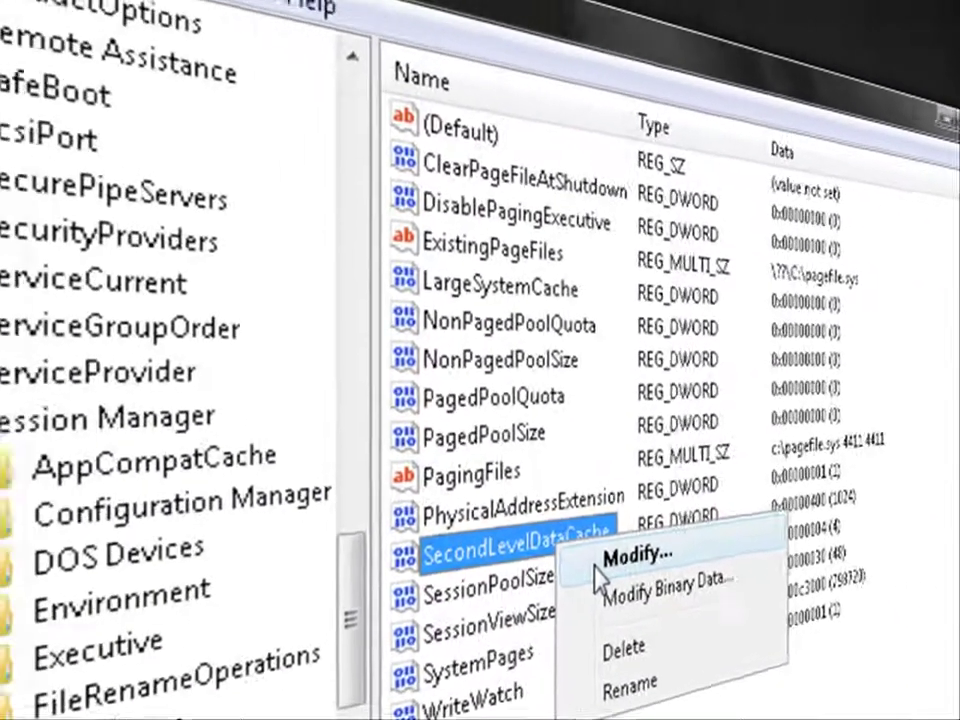
pyautogui.click(597, 560)
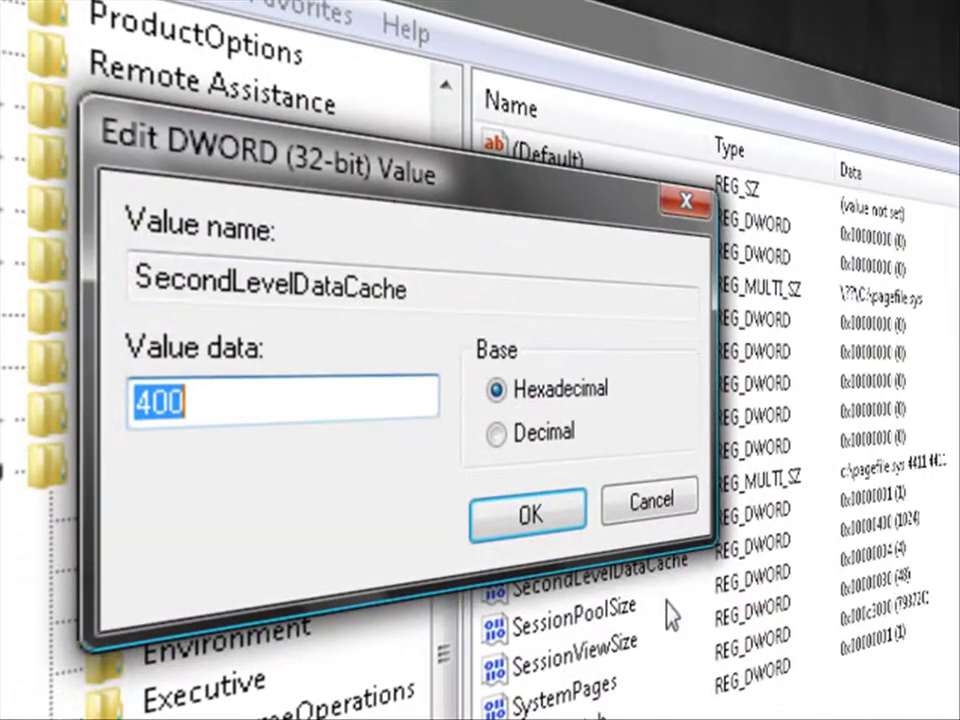
pyautogui.click(497, 436)
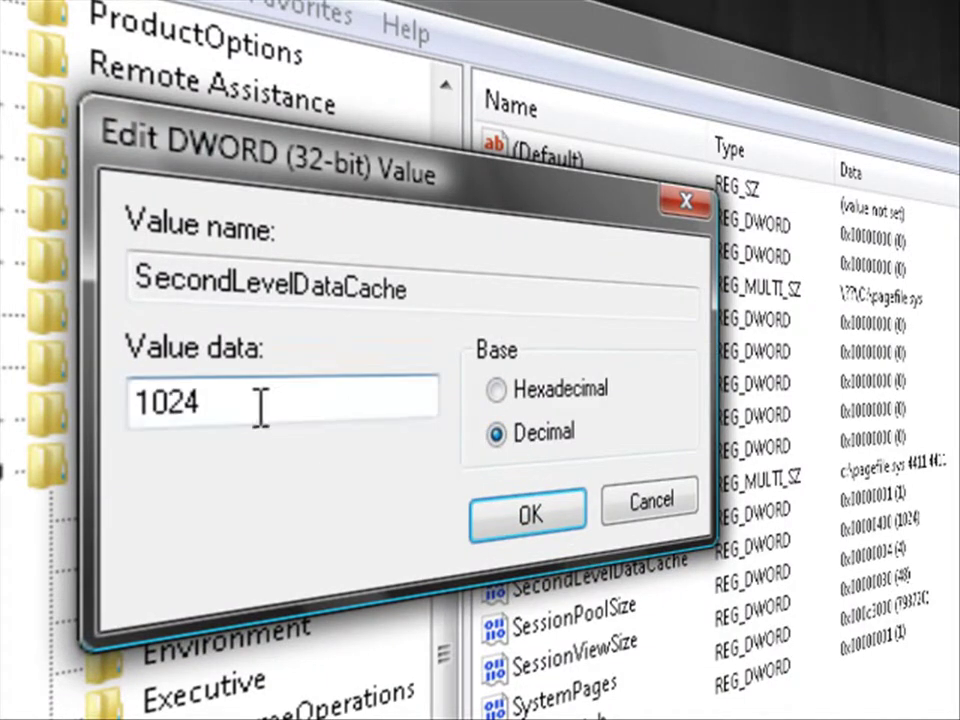
pyautogui.click(225, 400)
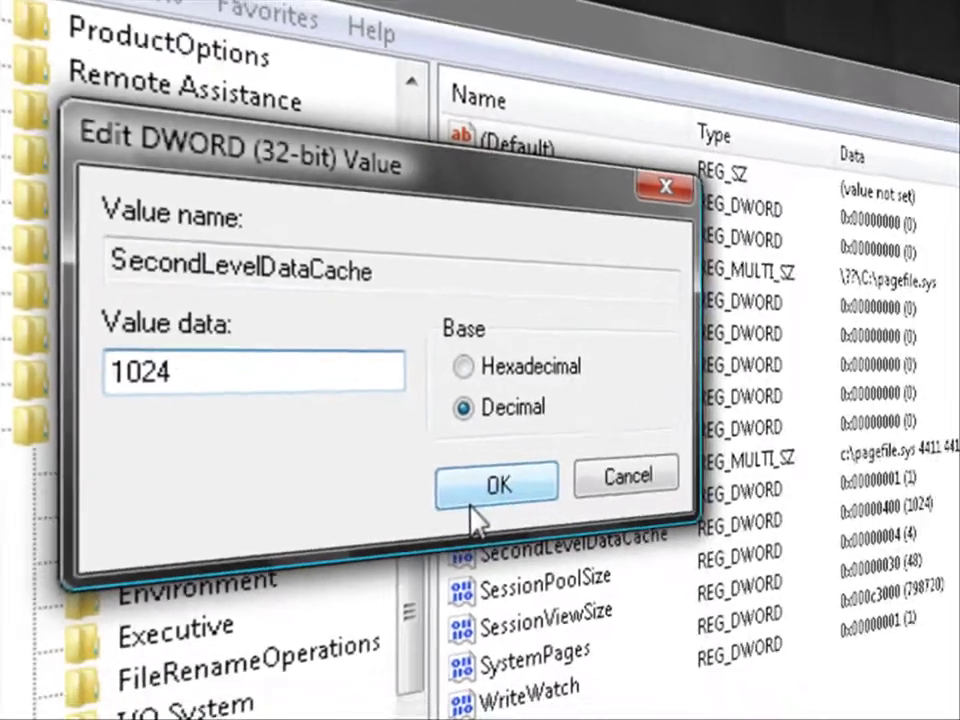
pyautogui.click(518, 514)
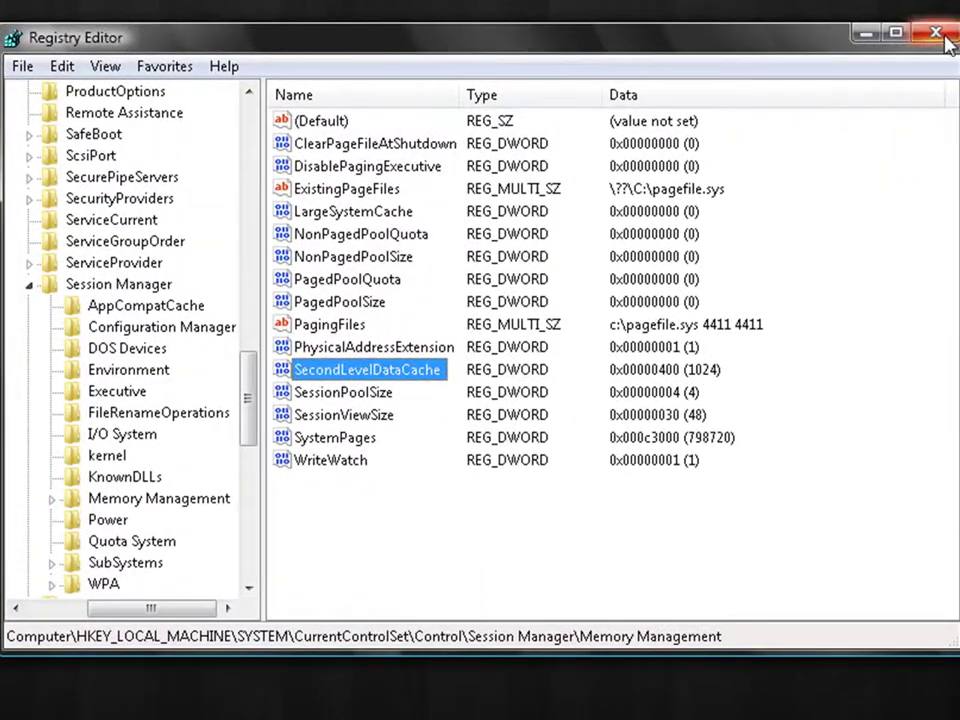
# Close the Registry Editor window
pyautogui.click(936, 34)
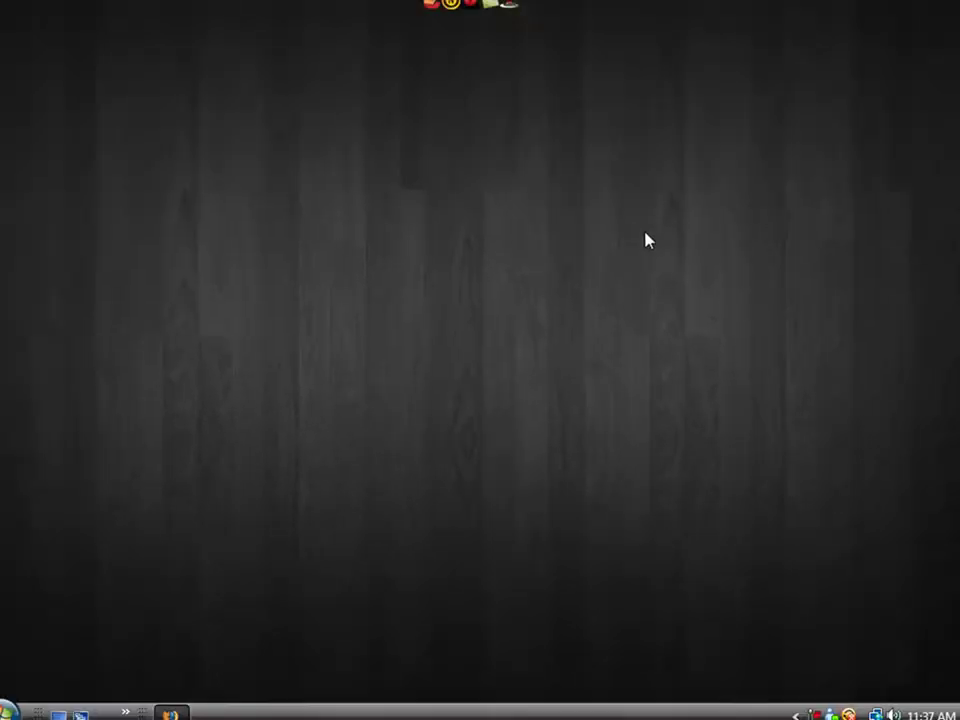